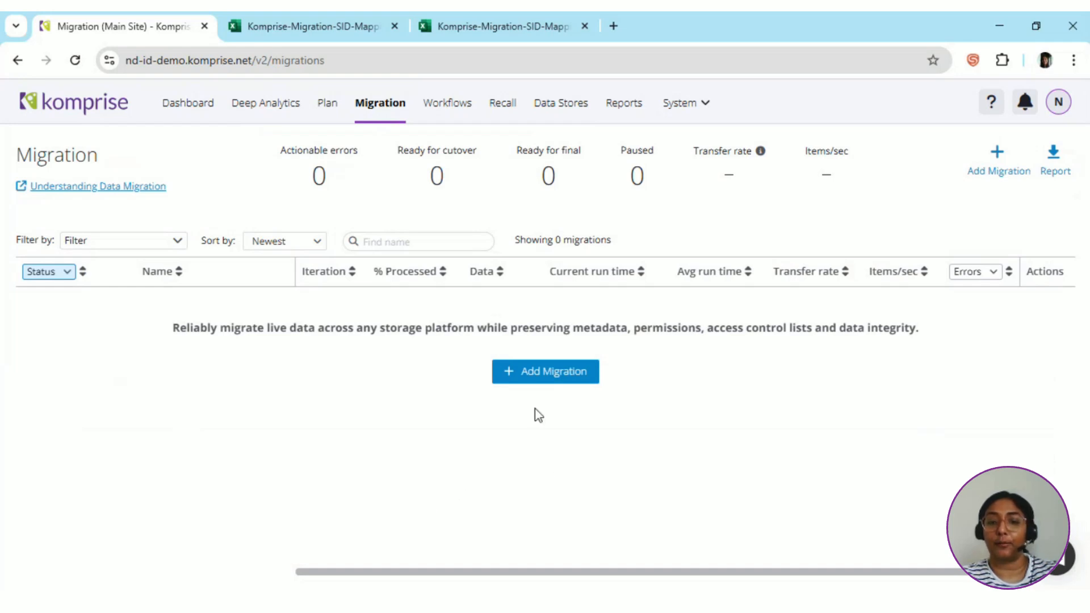
Start adding a new migration and filter the source data stores to the SMB protocol.
left_click(523, 383)
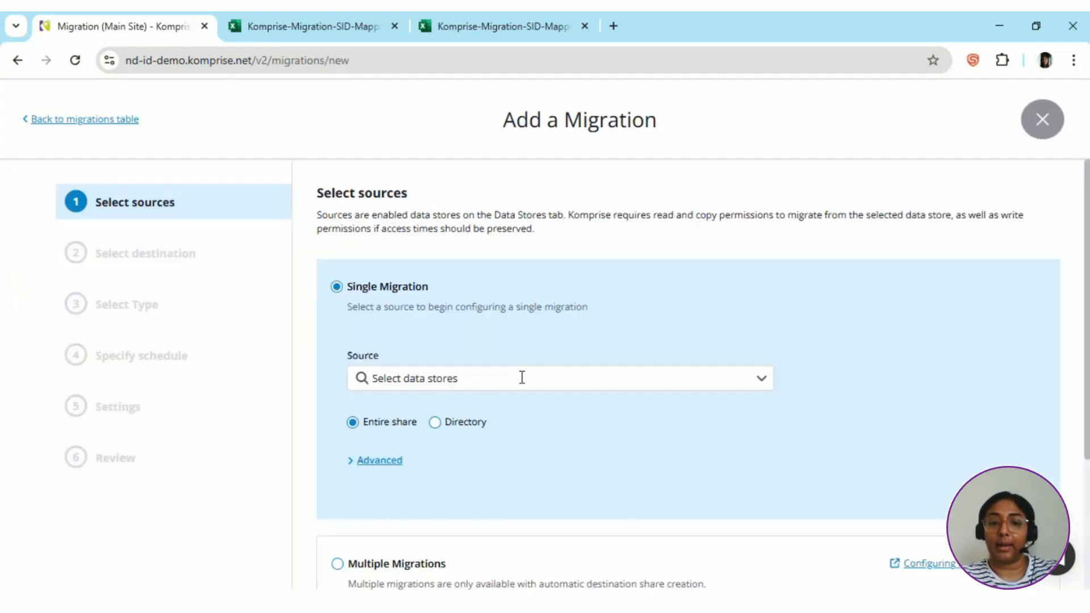
left_click(414, 375)
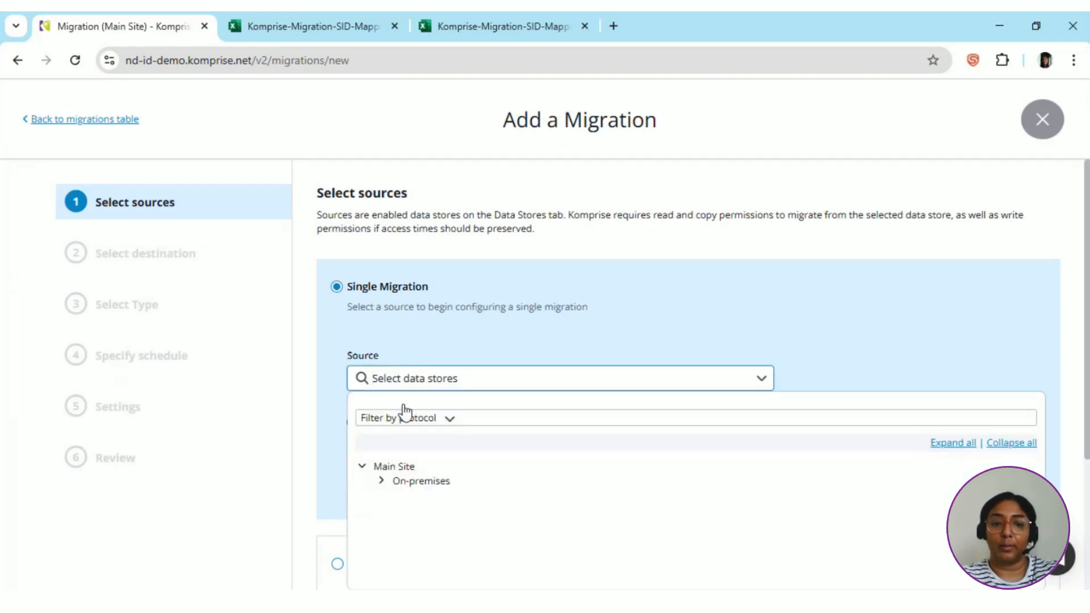
left_click(402, 418)
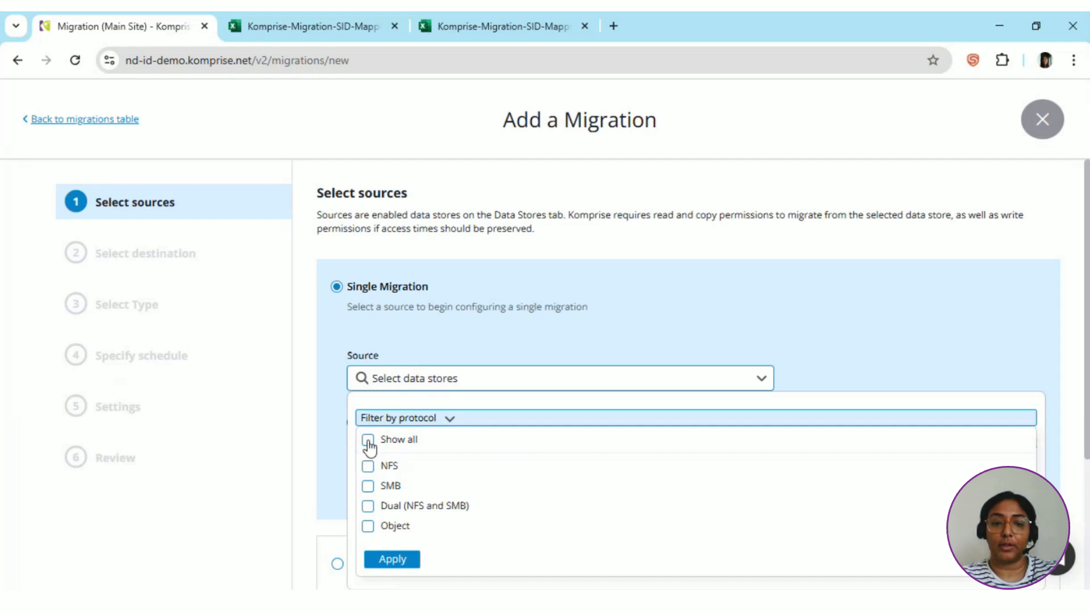
left_click(368, 486)
left_click(391, 560)
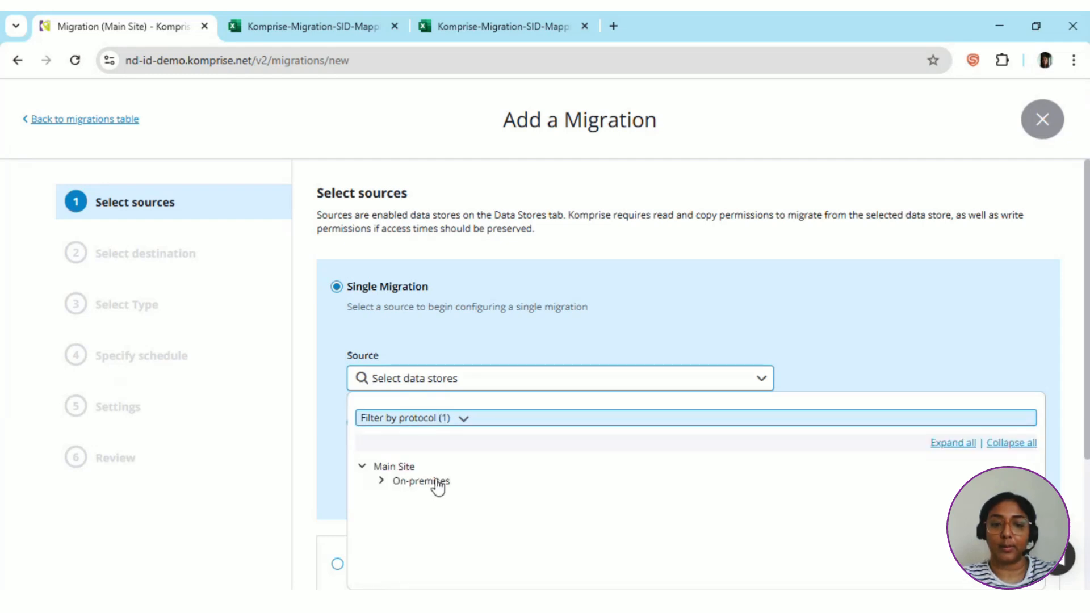
Select zone1:prodmktg under Corp Isilon-C01 as the entire-share source and continue to the next step.
left_click(382, 481)
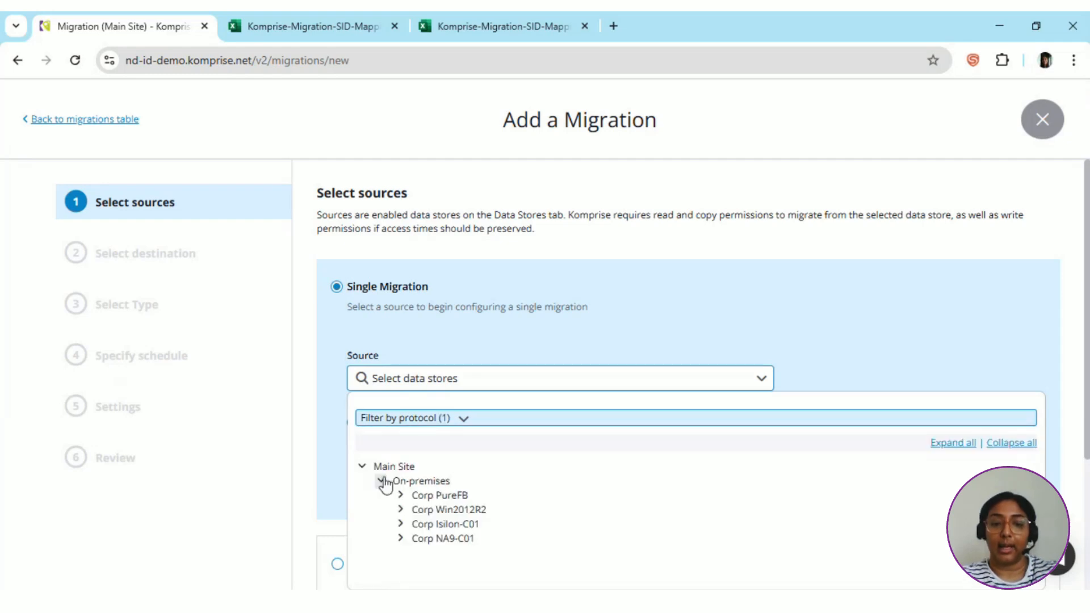
left_click(401, 524)
scroll(397, 526, "down", 3)
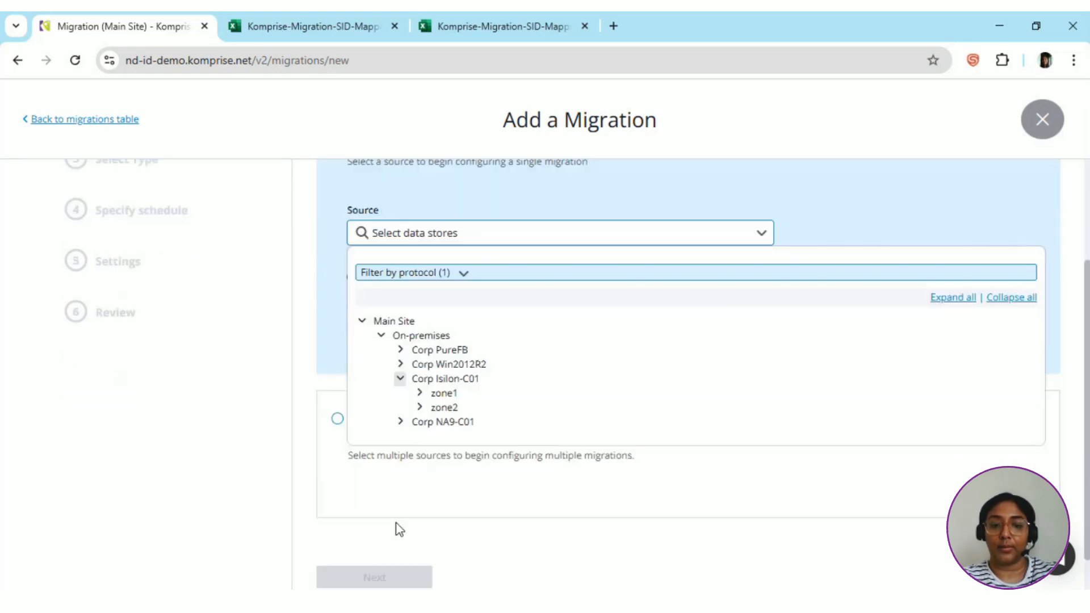
left_click(420, 393)
left_click(457, 408)
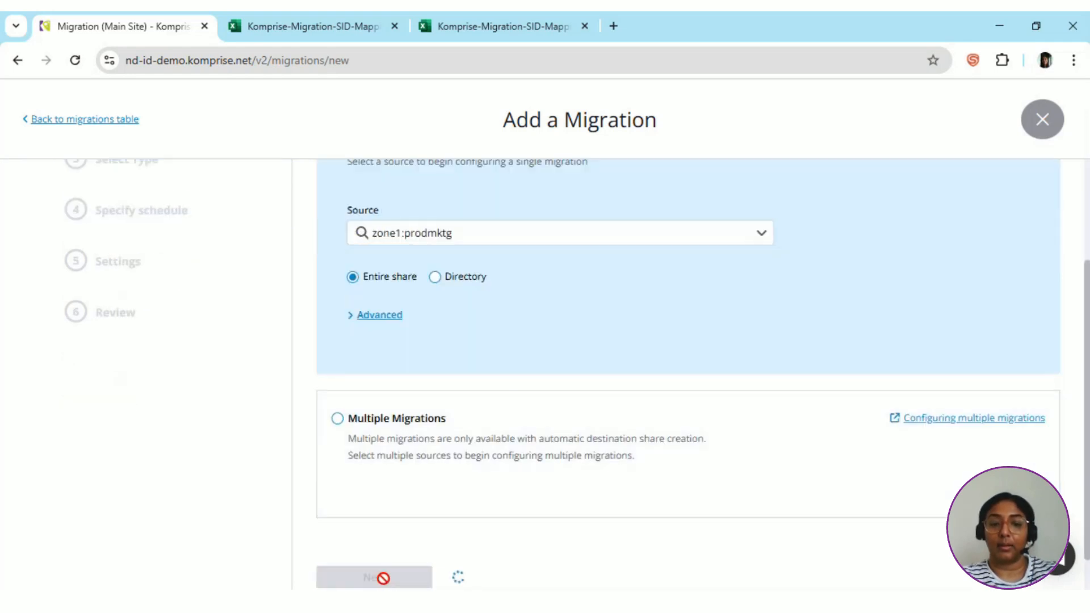
left_click(381, 577)
Choose zone2:fieldmktg under Corp Isilon-C01 as the destination share and continue.
left_click(452, 275)
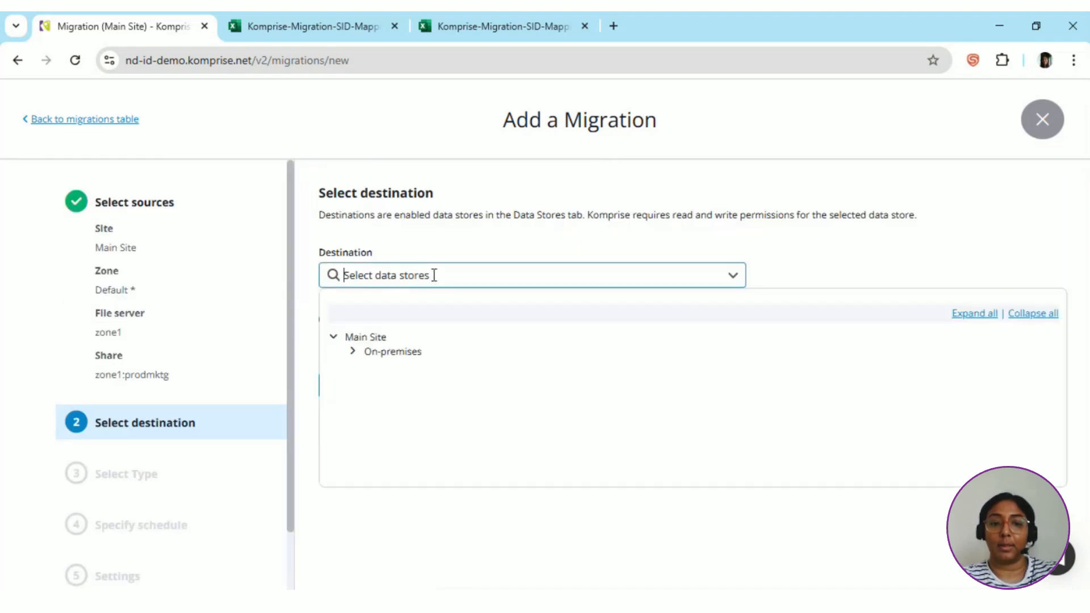
left_click(353, 353)
left_click(372, 395)
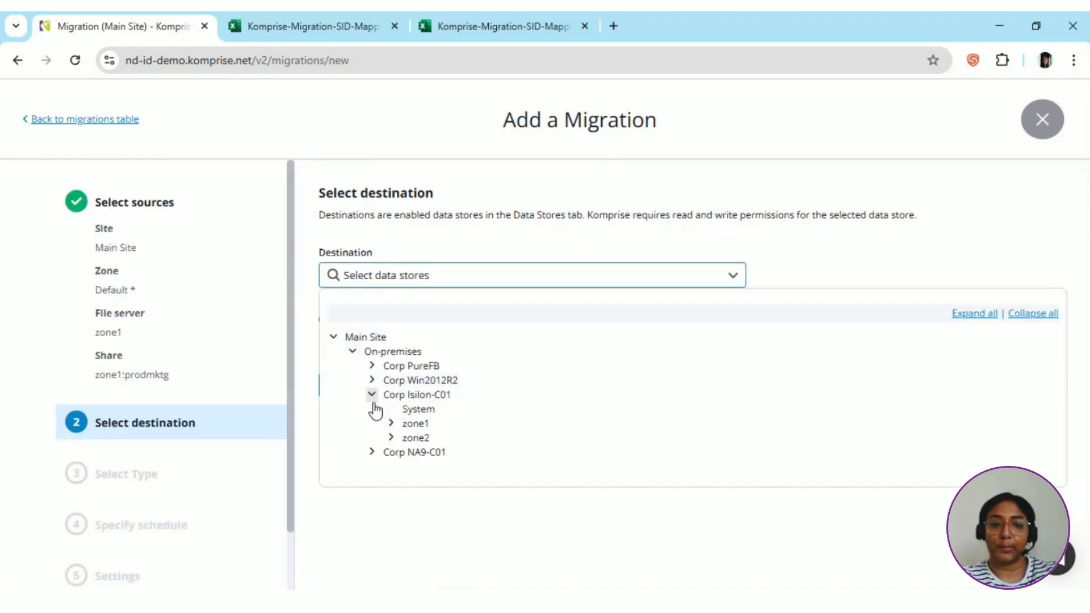
left_click(391, 438)
left_click(442, 454)
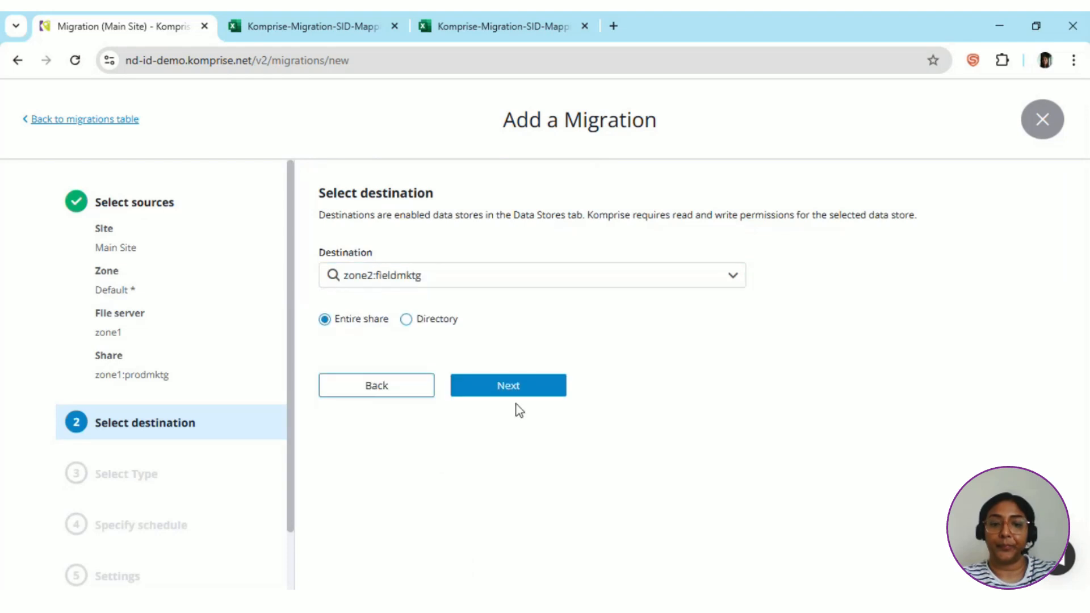
left_click(516, 397)
Keep the Standard migration type and the default 1 day iteration interval, advancing past both pages.
scroll(397, 477, "down", 2)
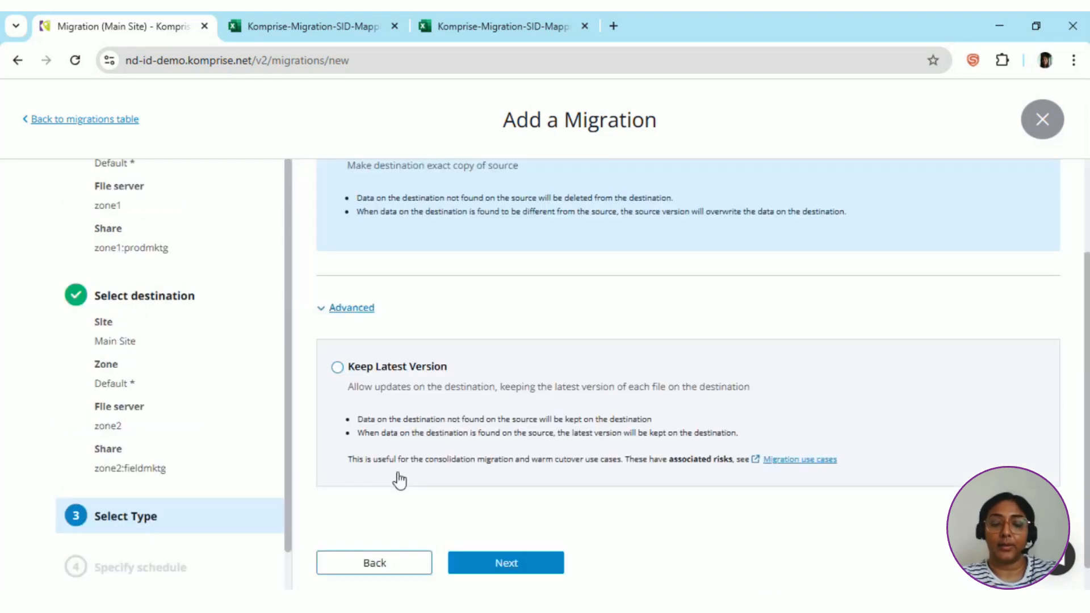
left_click(480, 562)
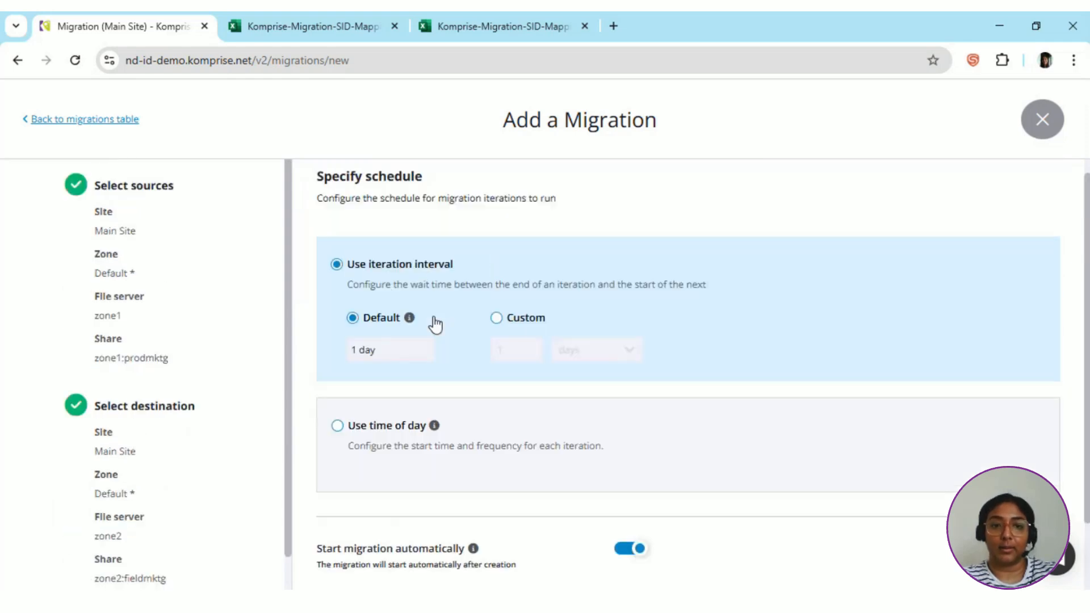
scroll(436, 325, "down", 1)
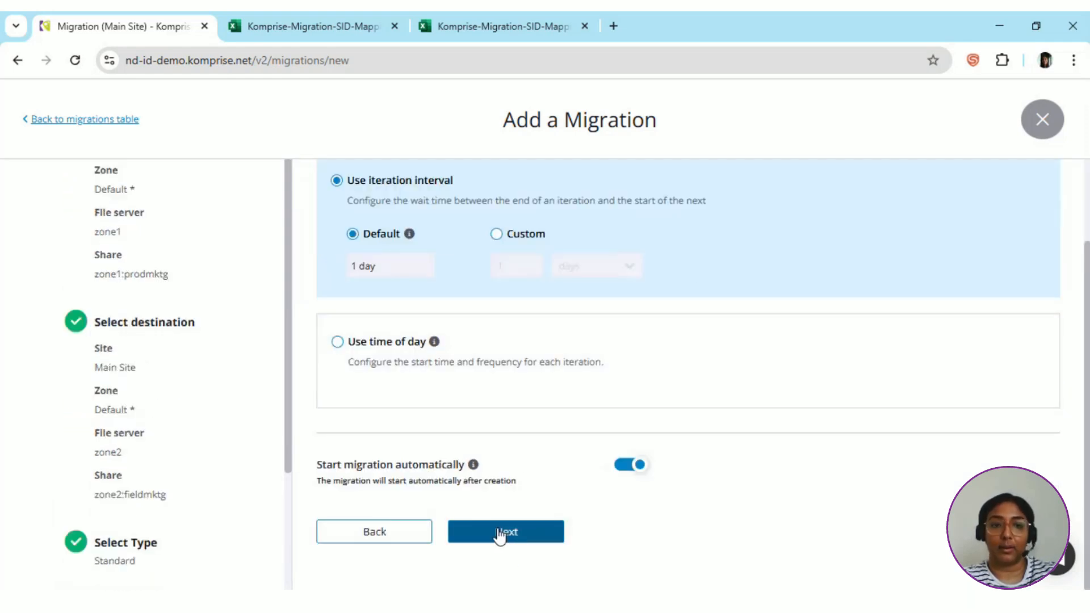
left_click(499, 534)
Expand the advanced migration settings to reveal the SID mapping option.
scroll(476, 341, "up", 2)
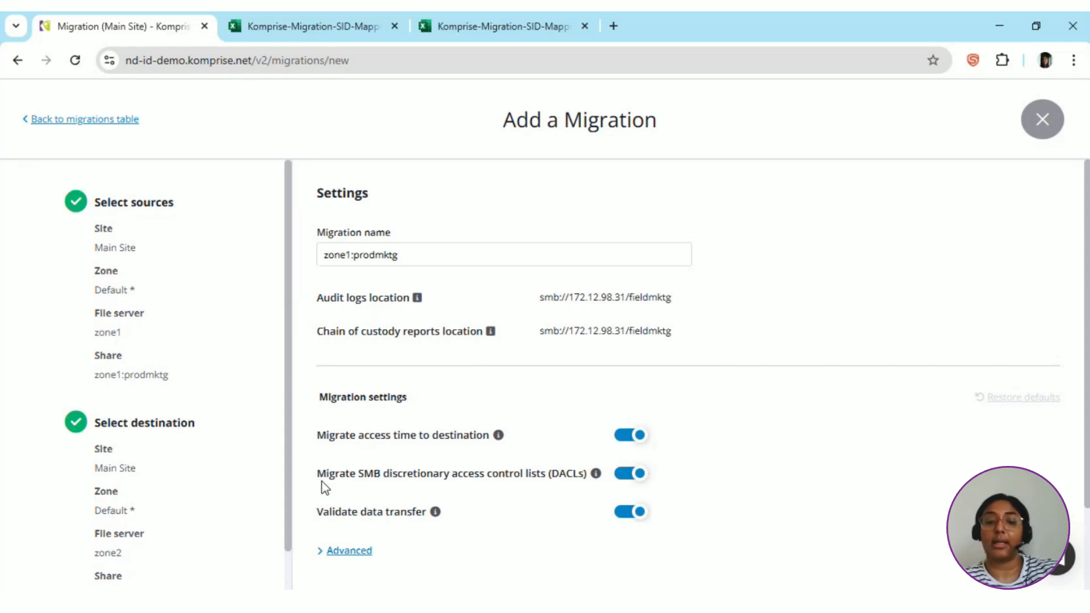
scroll(325, 487, "down", 2)
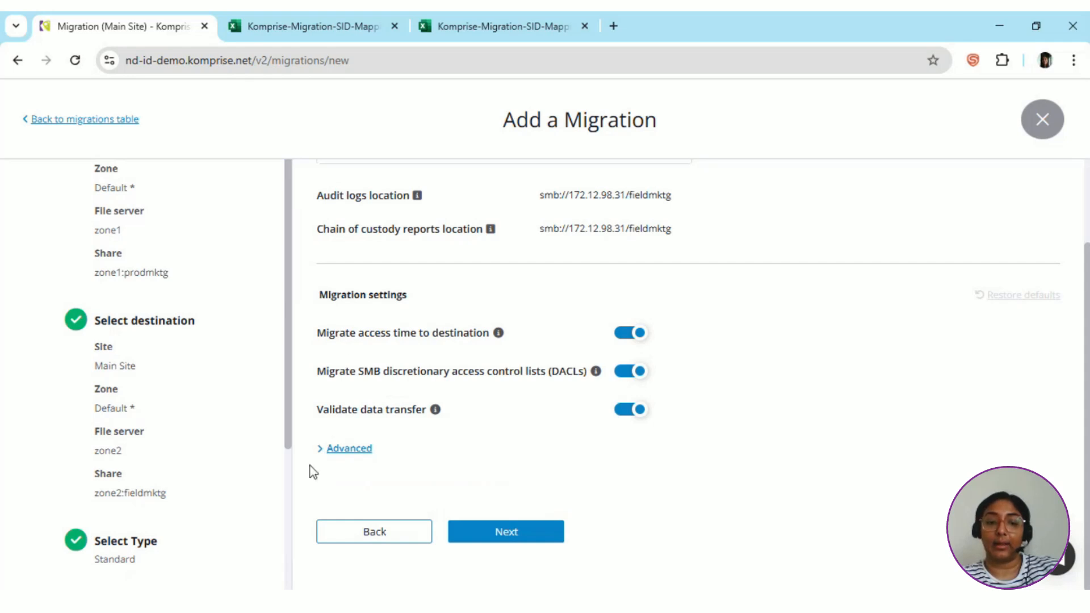
left_click(322, 450)
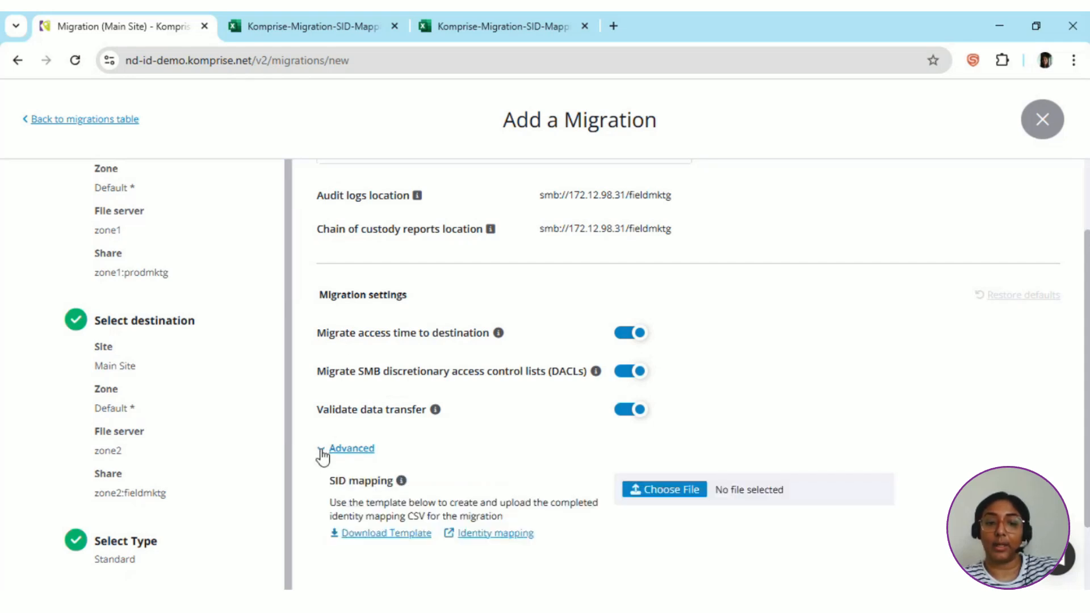
scroll(468, 446, "down", 1)
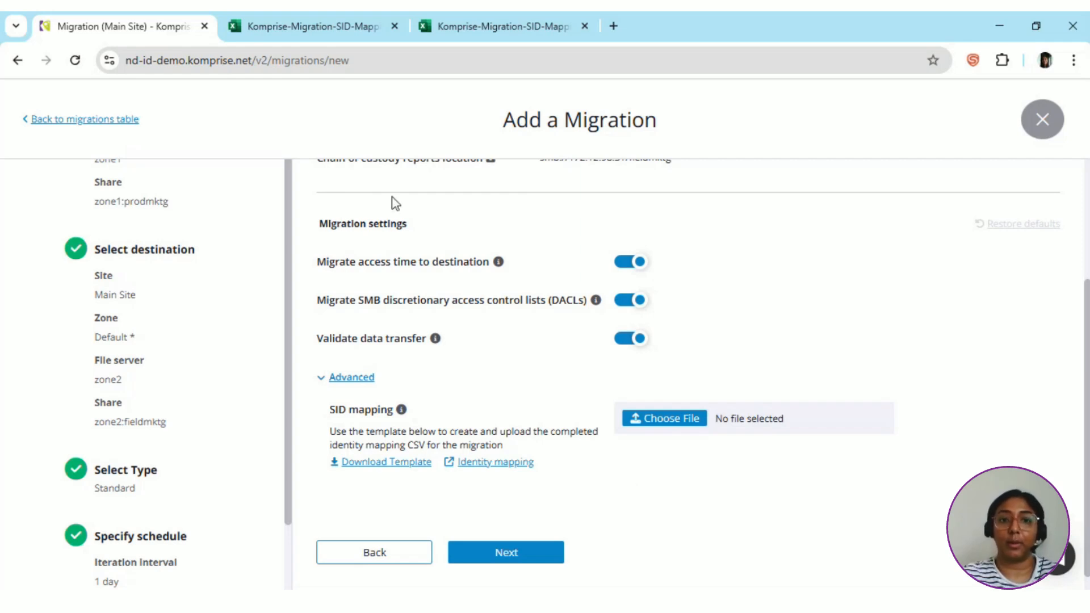
Examine the SID mapping spreadsheet and the template, comparing the Source SID and Destination SID entries.
left_click(319, 34)
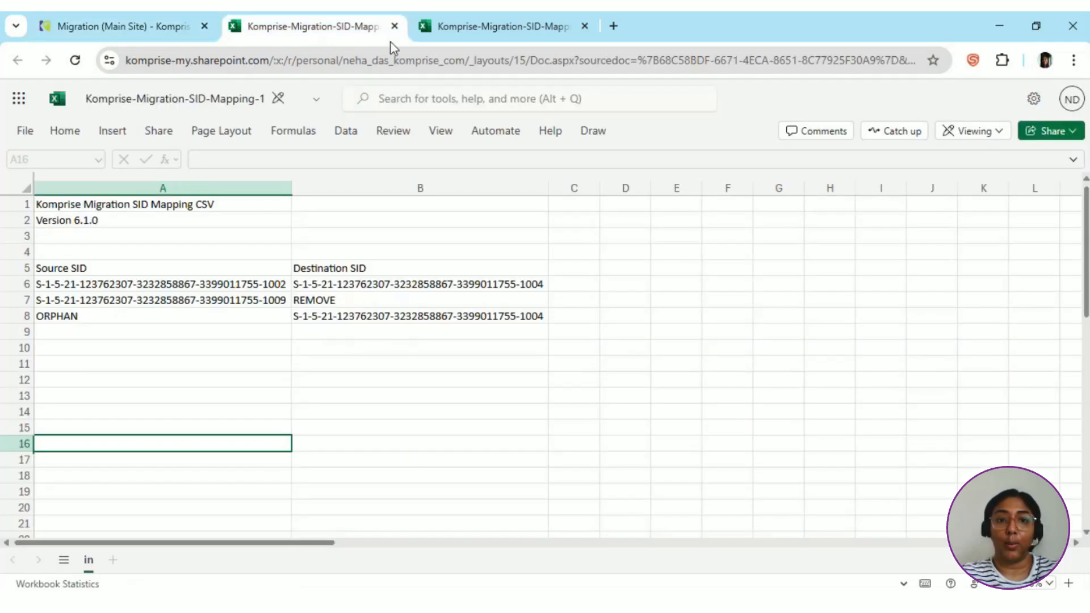
left_click(420, 33)
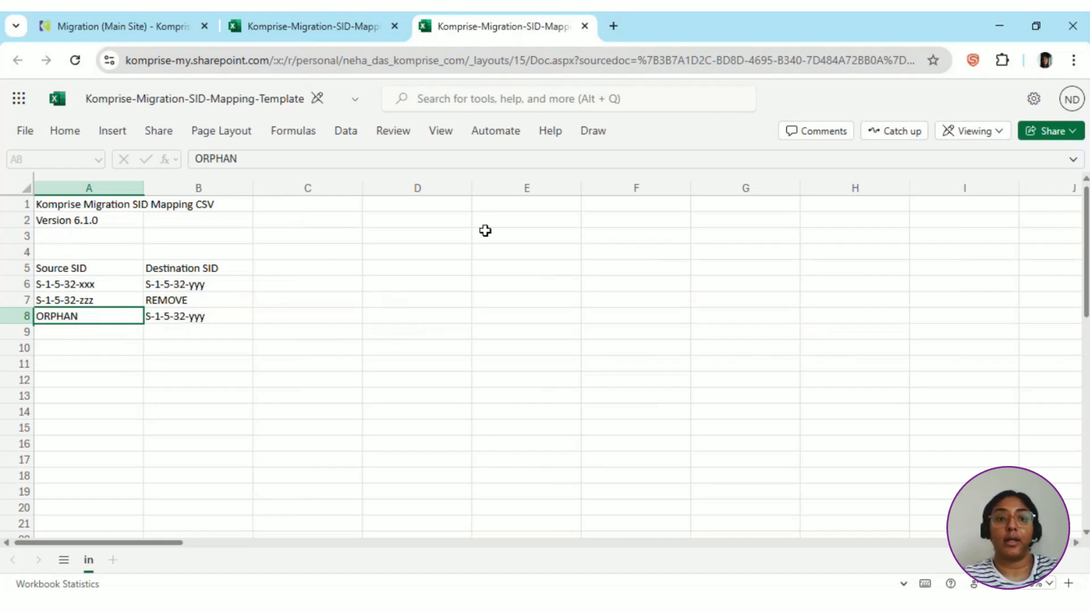
left_click(290, 34)
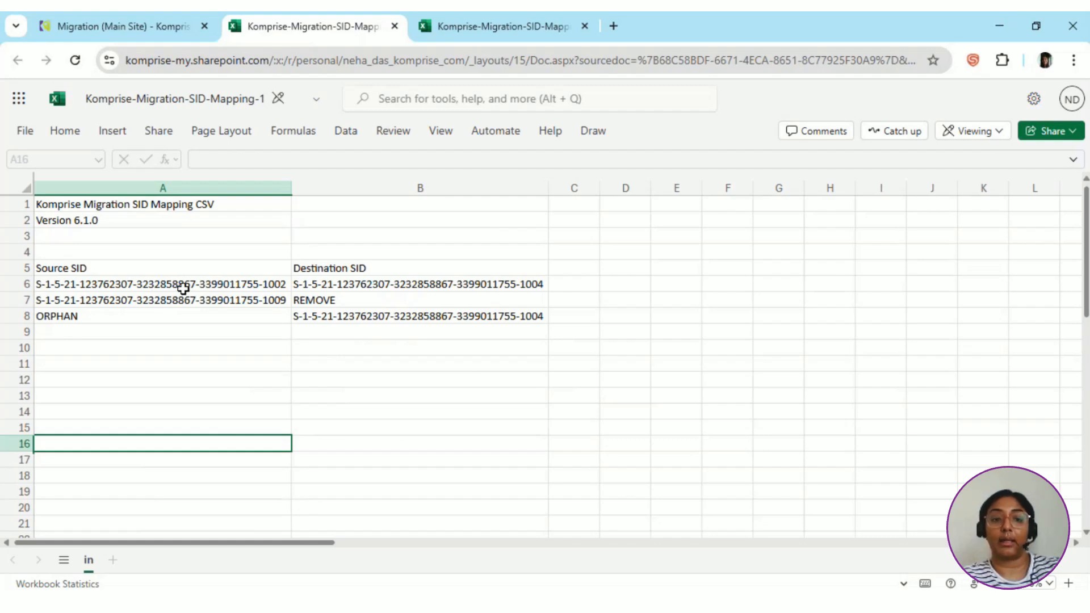
left_click(440, 289)
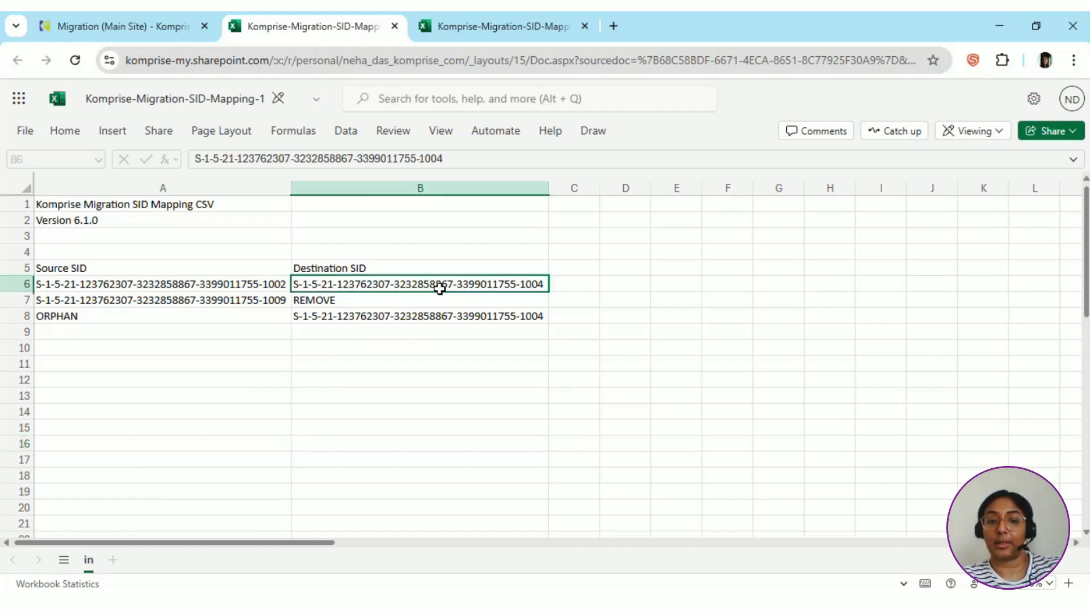
left_click(83, 302)
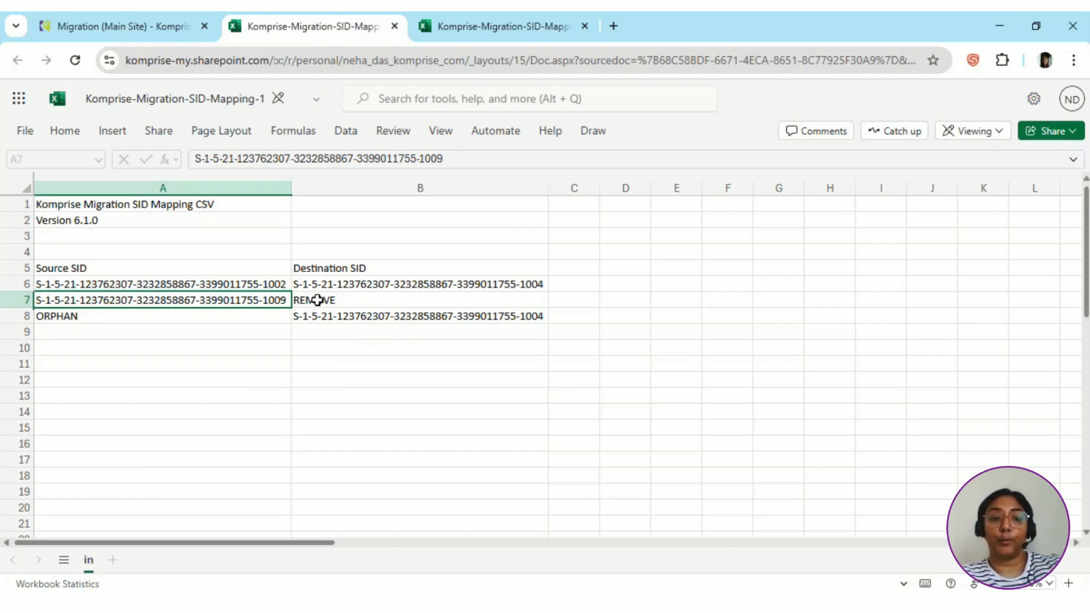
left_click(351, 304)
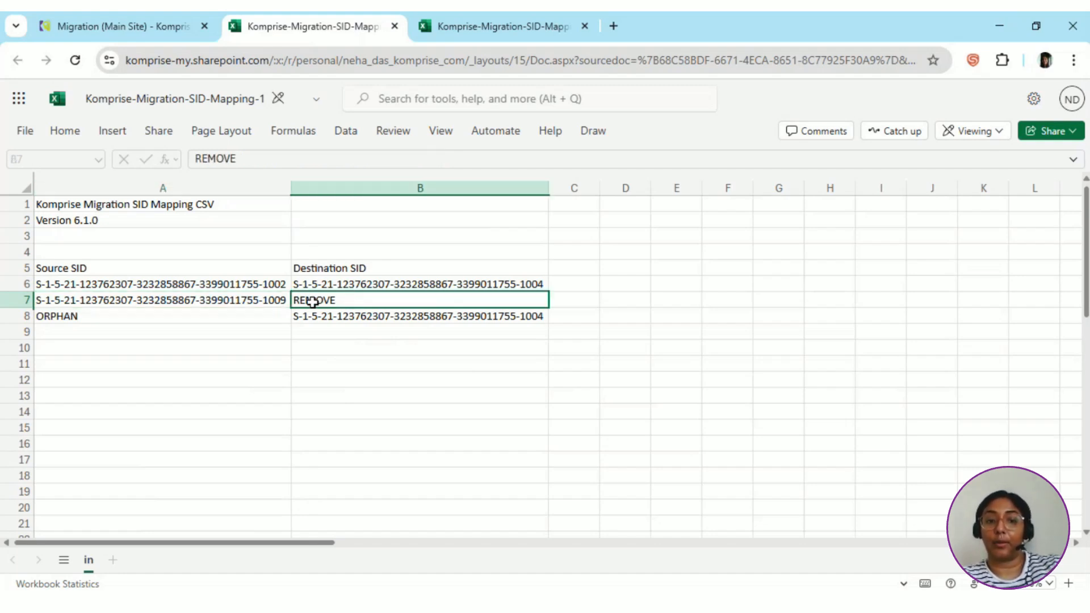
left_click(191, 300)
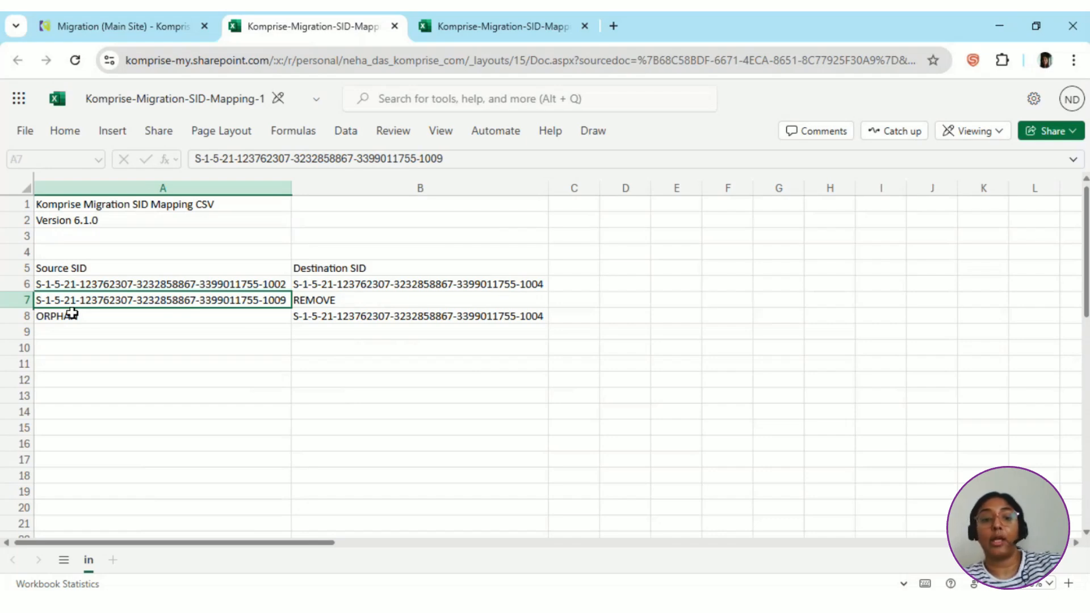
left_click(333, 299)
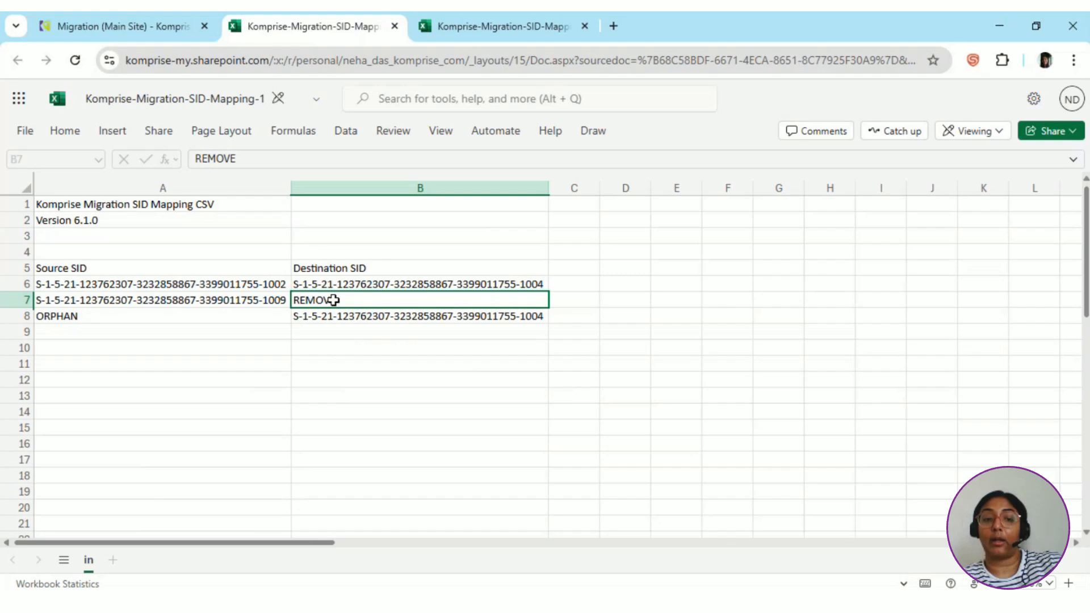
left_click(243, 296)
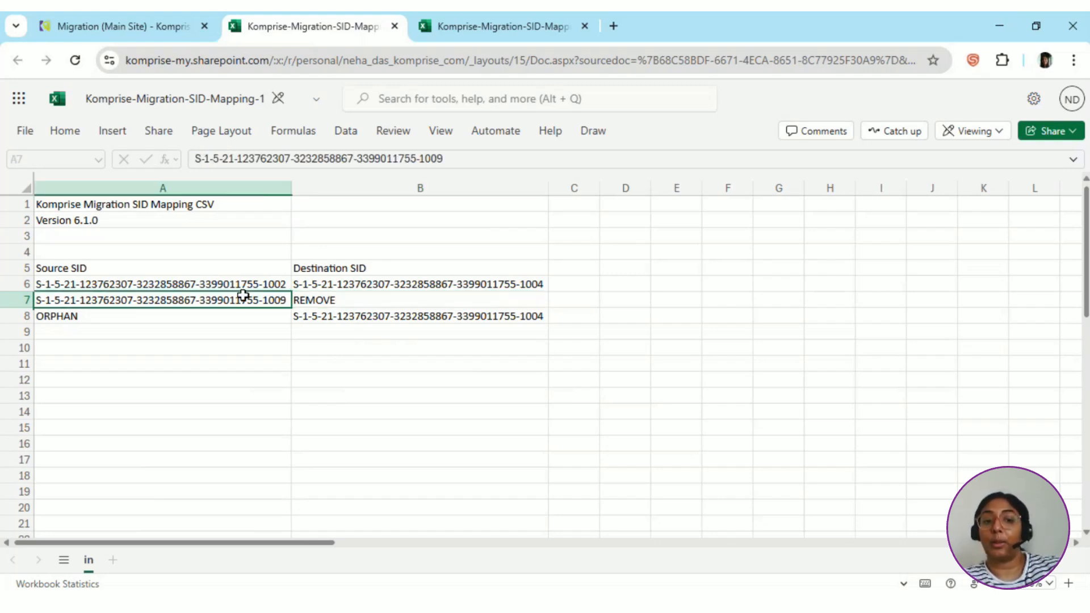
left_click(338, 286)
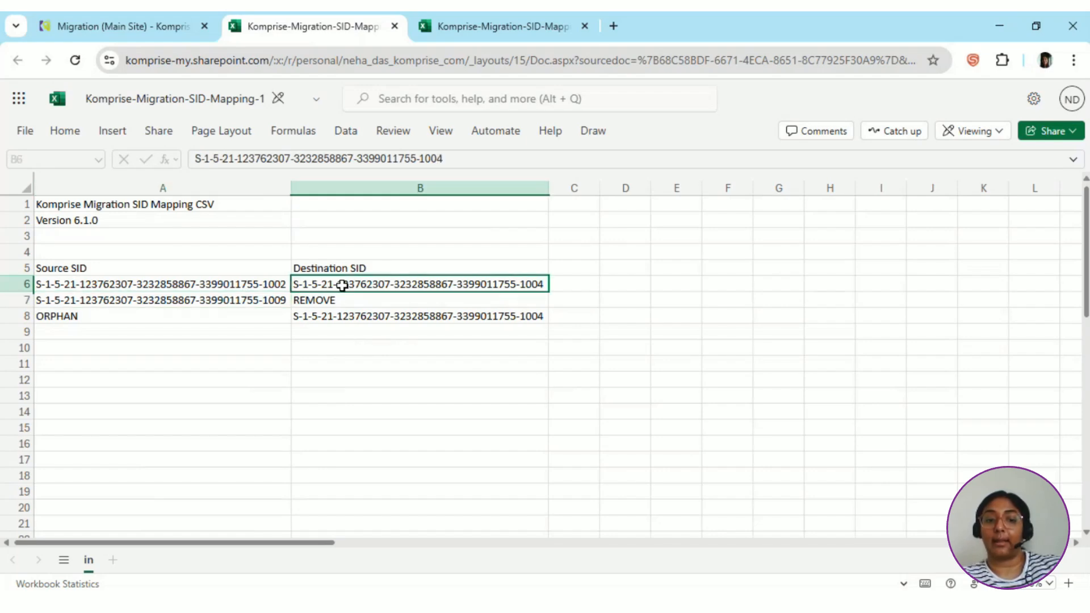
left_click(139, 318)
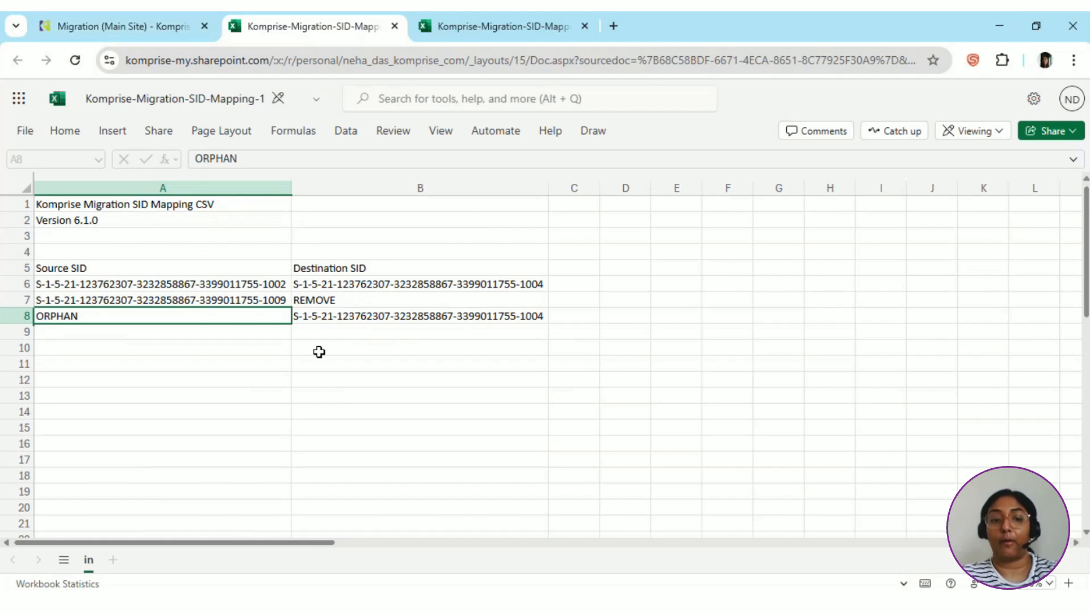
Upload Komprise-Migration-SID-Mapping-1.csv as the migration's SID mapping file.
left_click(113, 26)
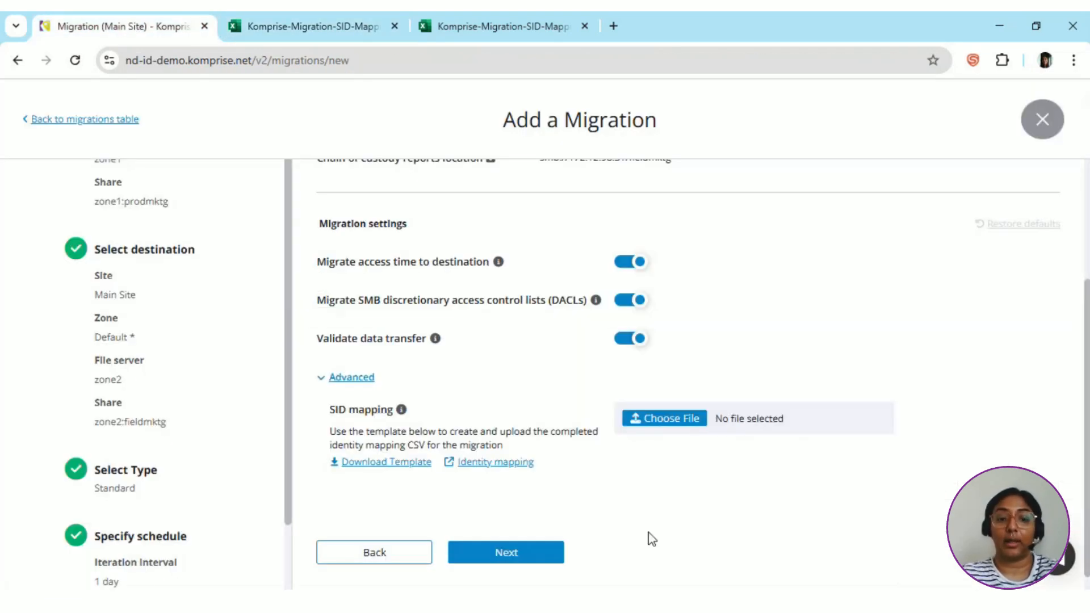
left_click(663, 428)
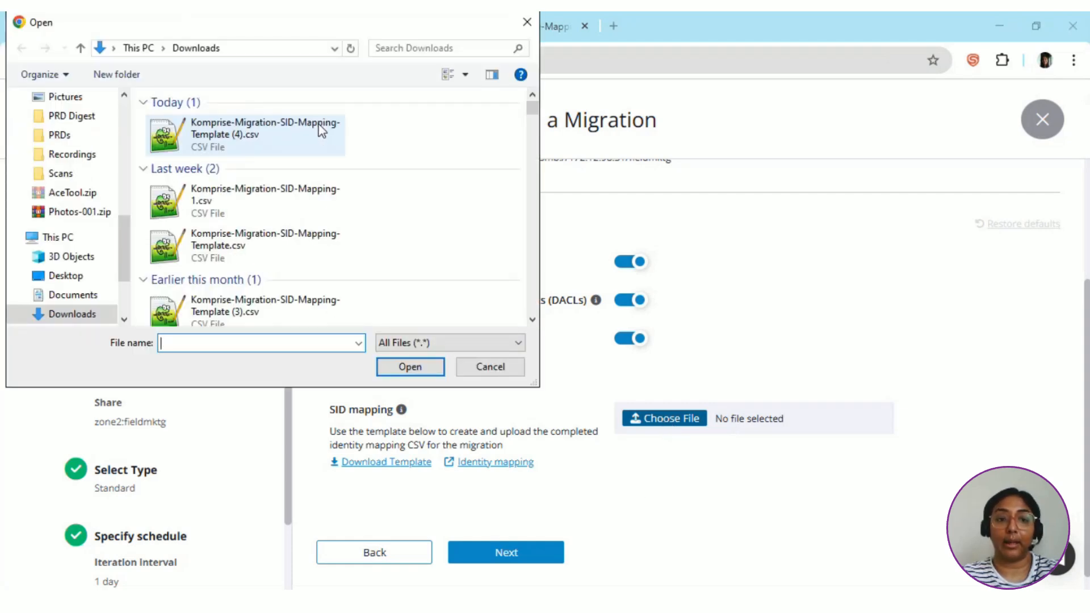
double_click(244, 196)
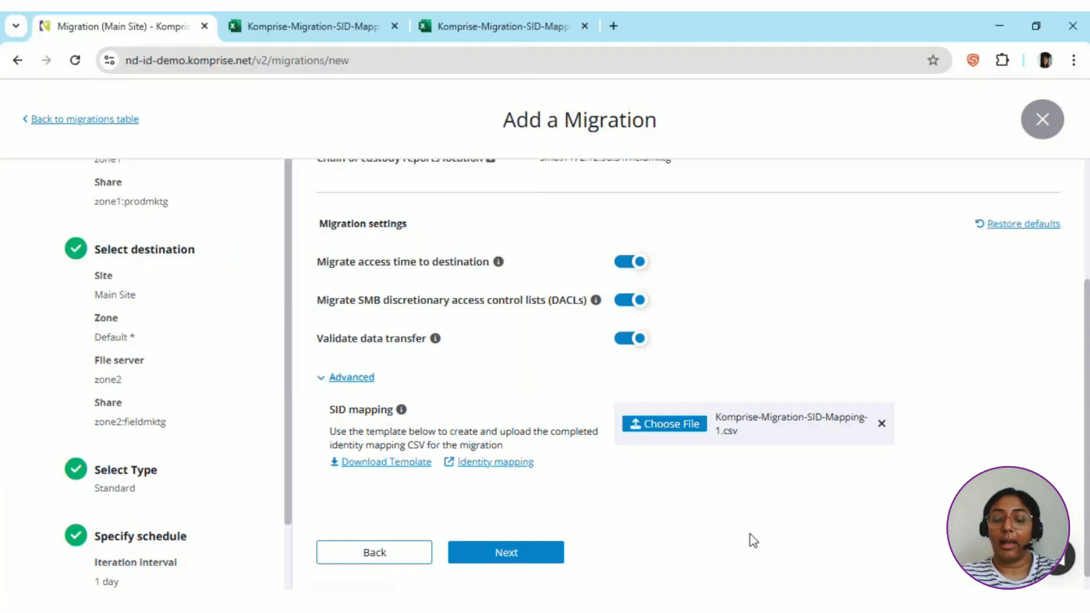
Advance to the review page and read through the migration summary settings.
scroll(673, 513, "down", 1)
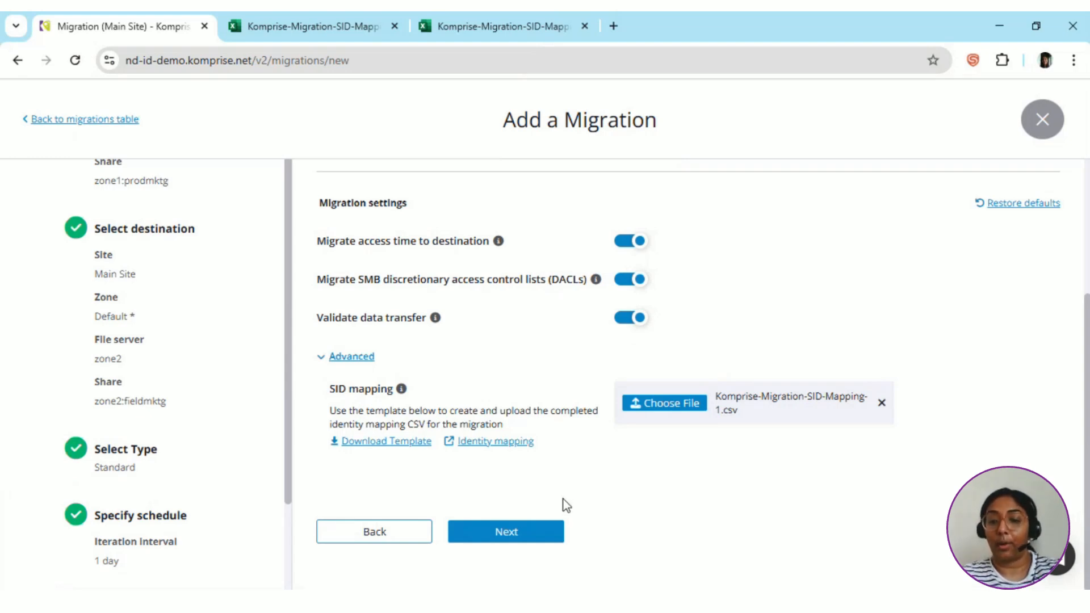
left_click(516, 533)
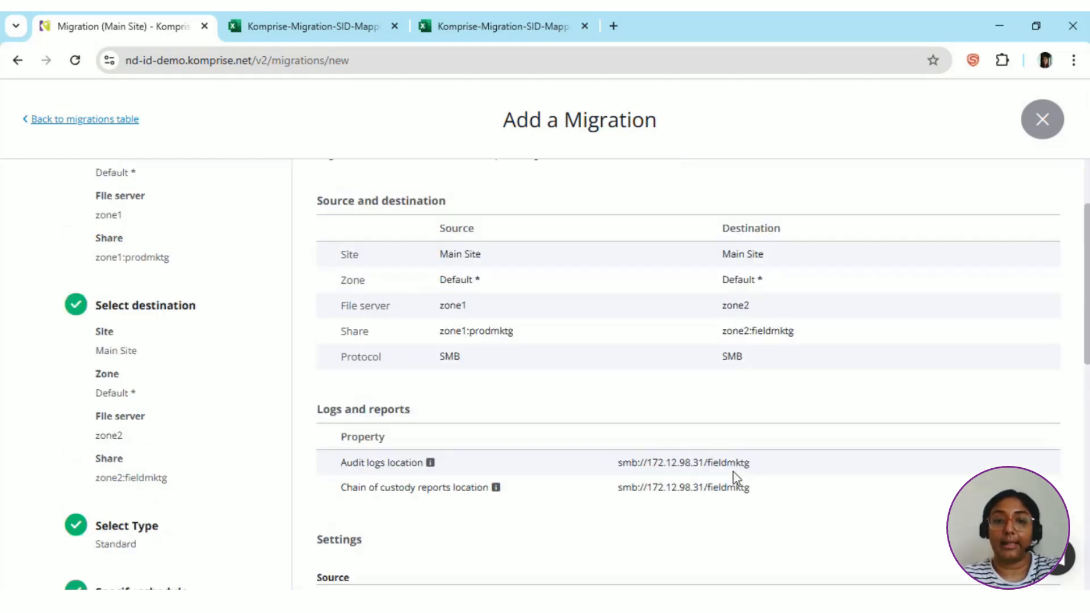
scroll(733, 471, "down", 8)
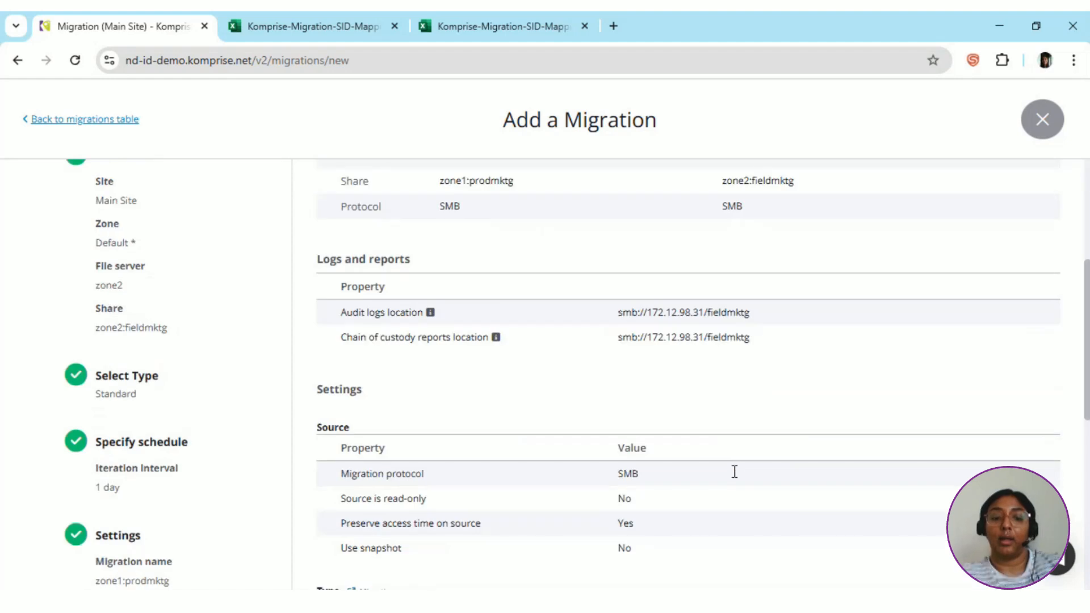
scroll(734, 471, "down", 5)
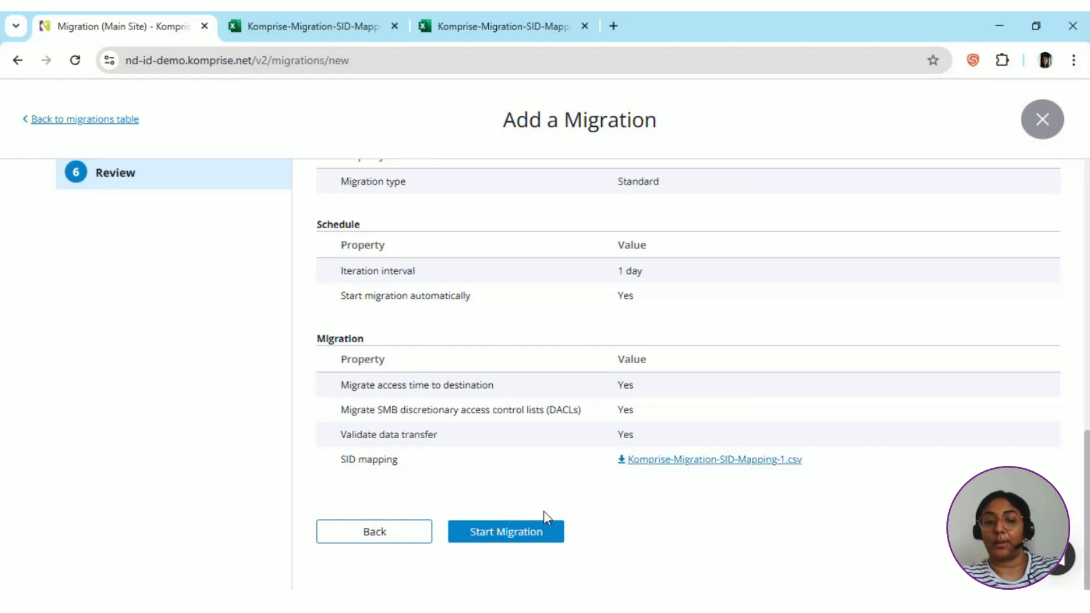
Start the migration.
left_click(523, 534)
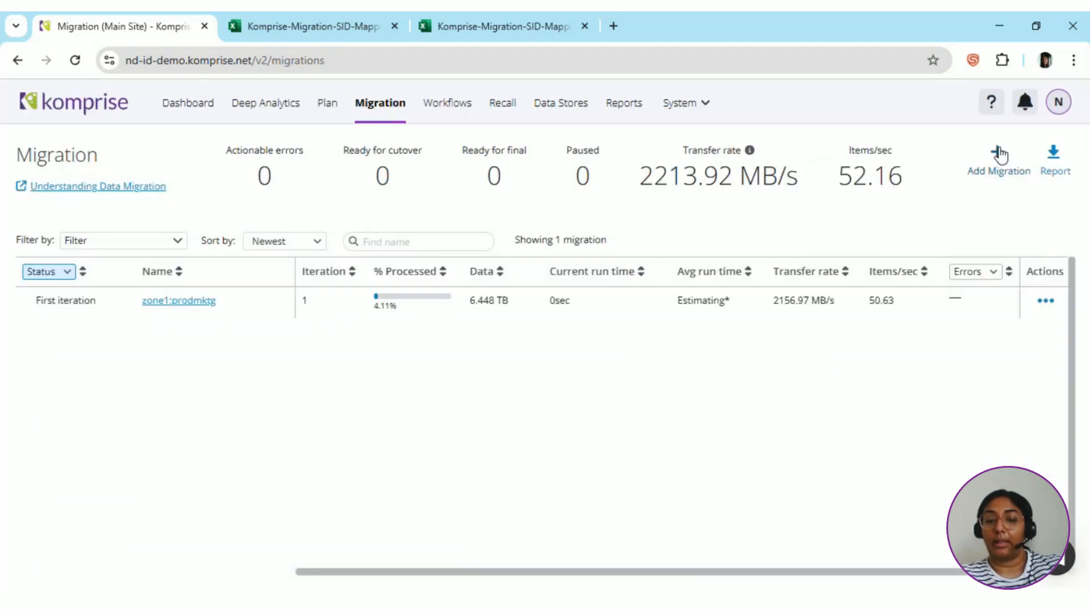
Open the zone1:prodmktg migration's details and review its expanded settings, including the SID mapping file.
left_click(155, 308)
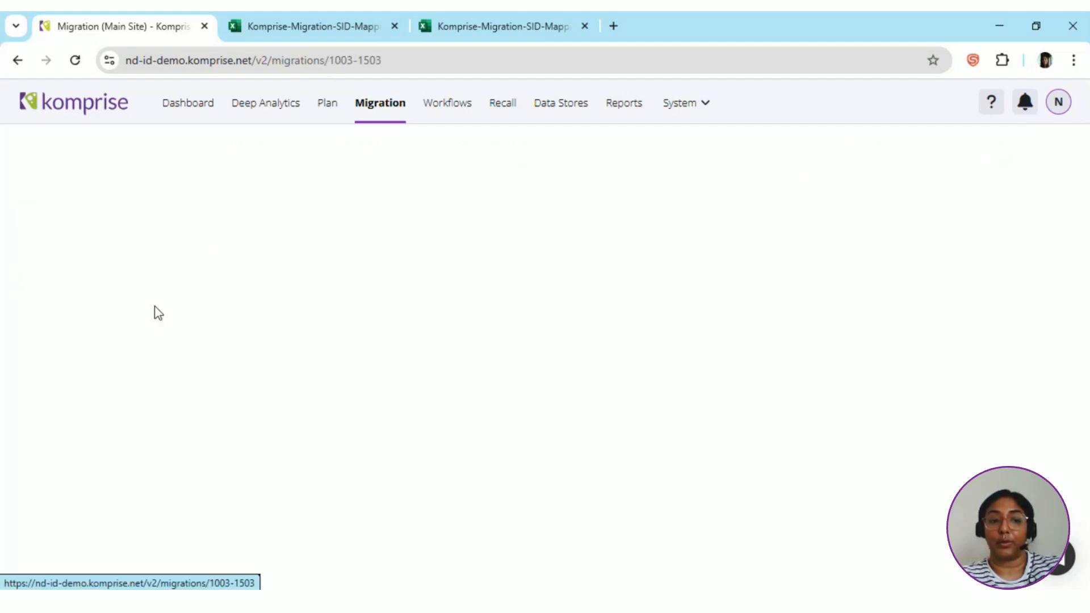
scroll(352, 443, "down", 4)
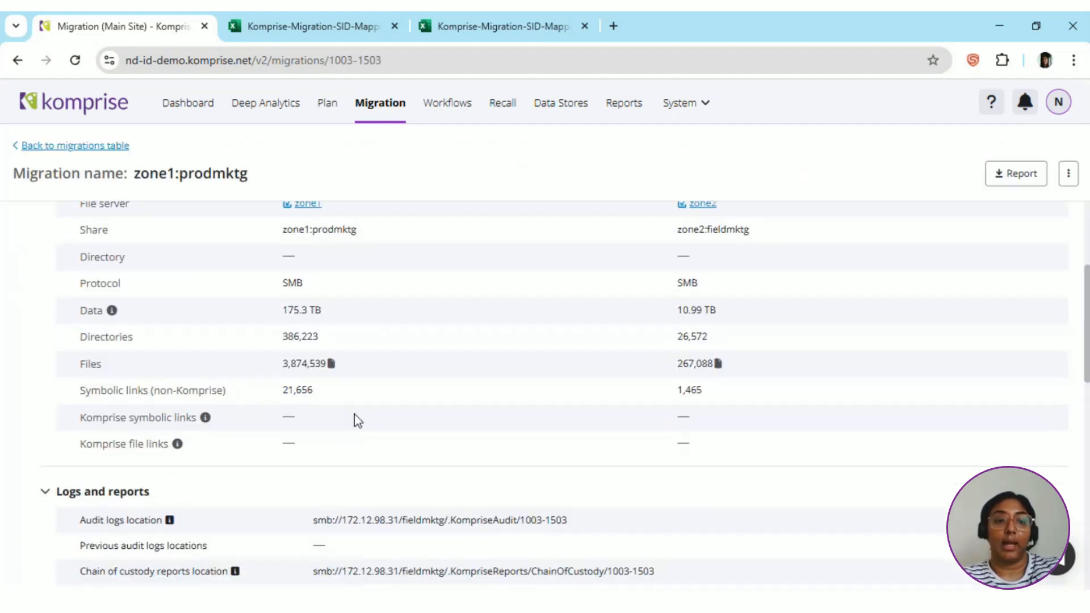
scroll(353, 417, "down", 10)
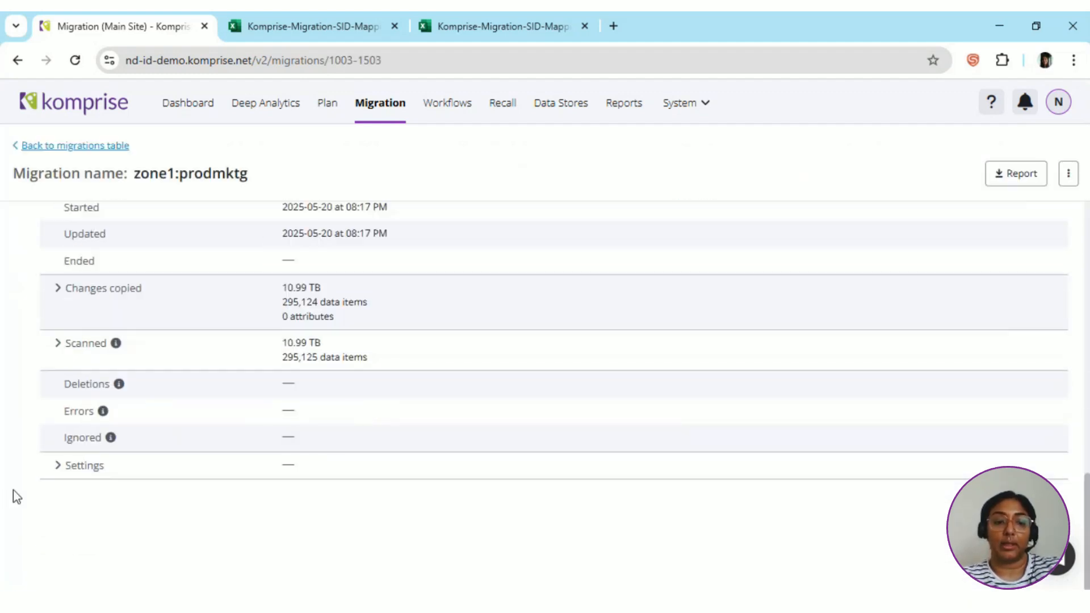
left_click(63, 464)
scroll(65, 463, "down", 7)
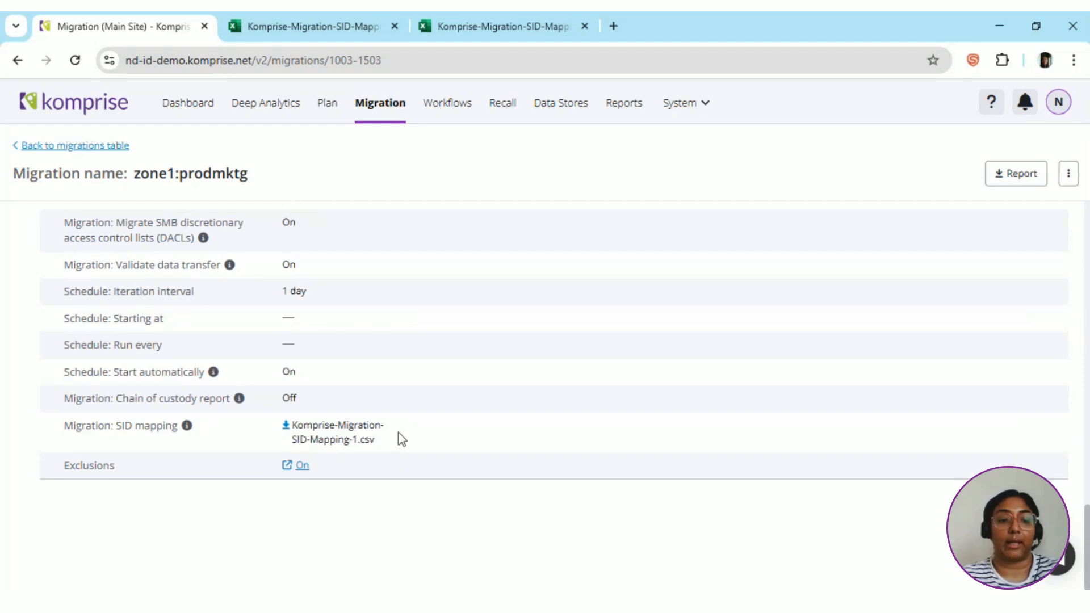
scroll(399, 438, "up", 15)
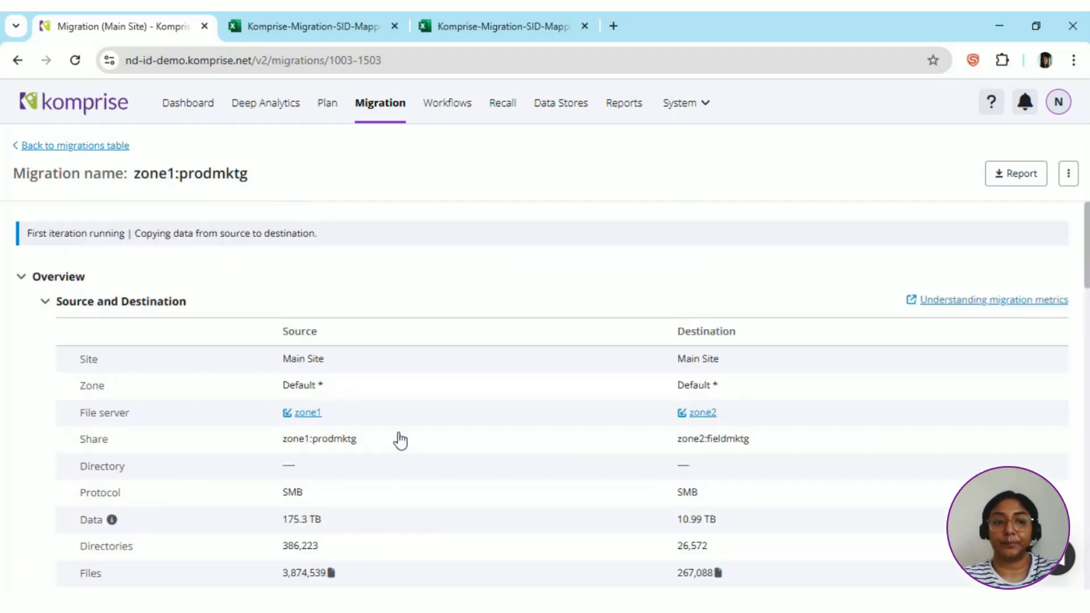
left_click(70, 146)
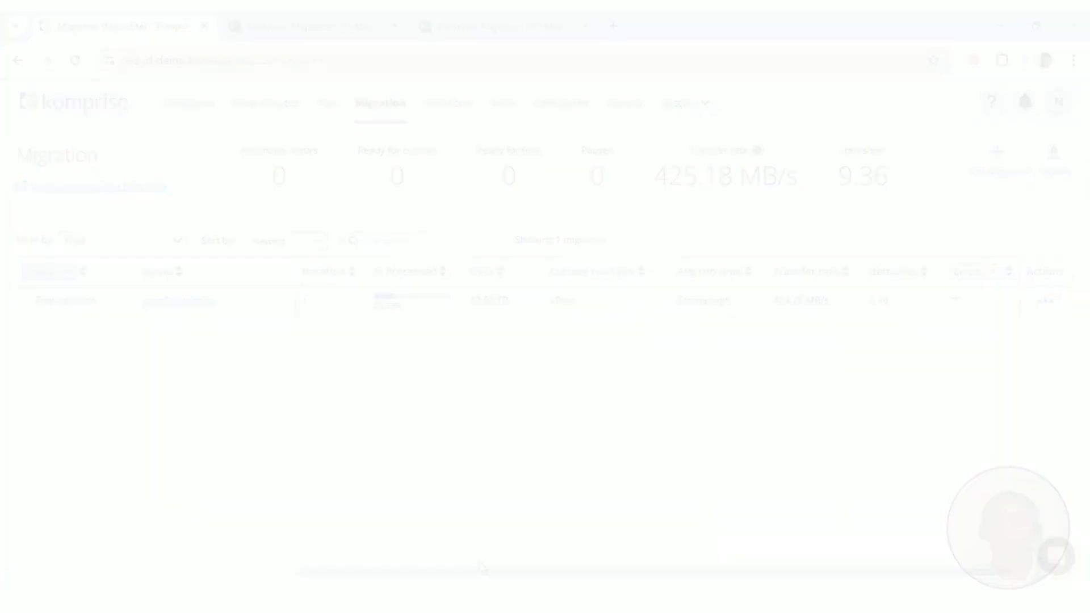